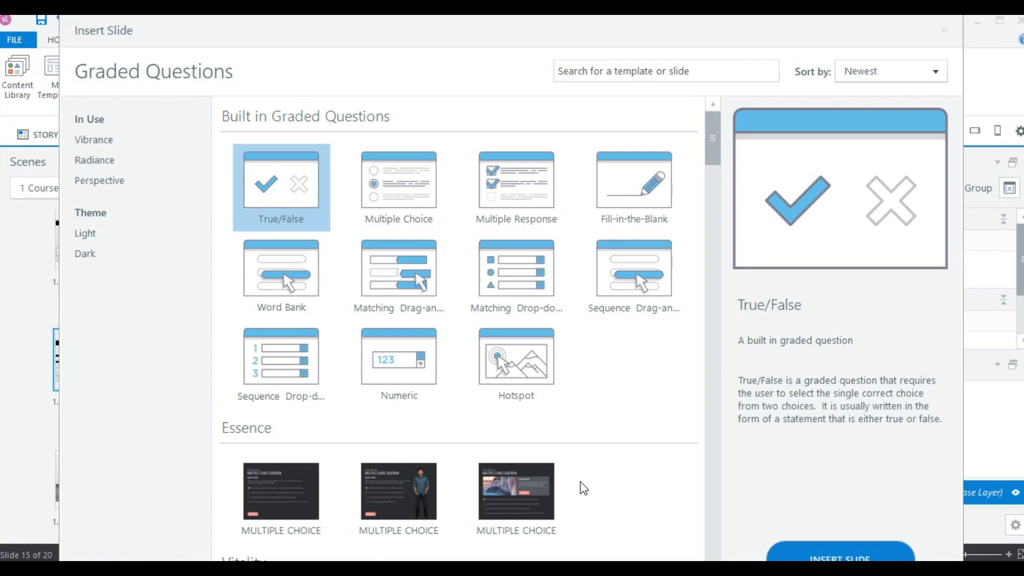
Insert a built-in Multiple Choice graded question slide.
left_click(507, 201)
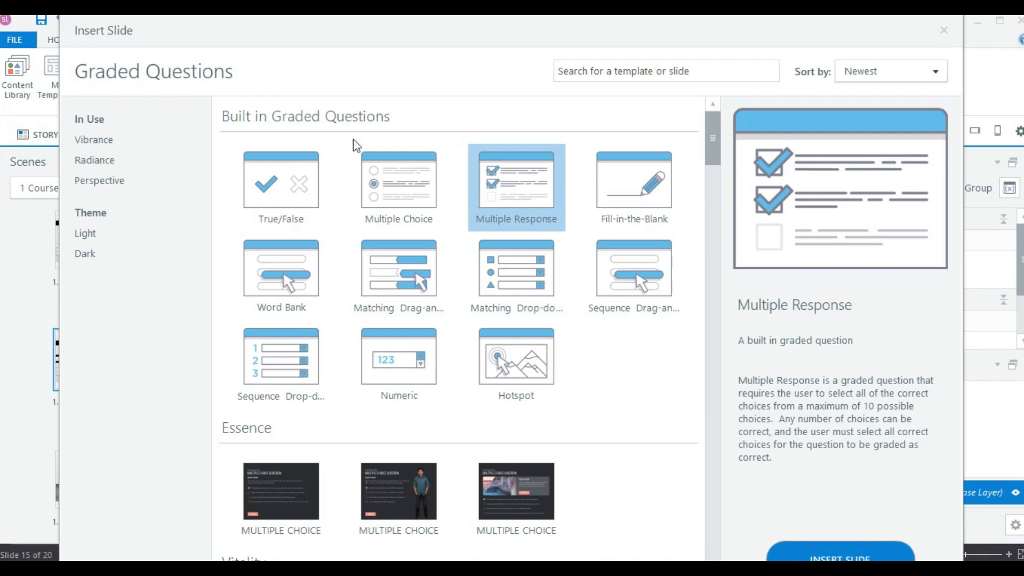
left_click(389, 183)
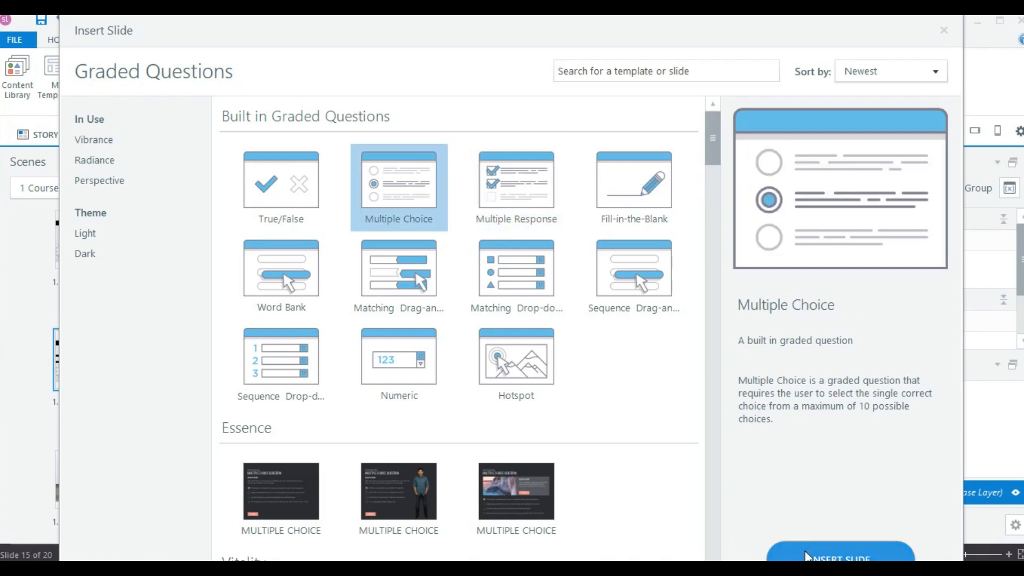
left_click(776, 552)
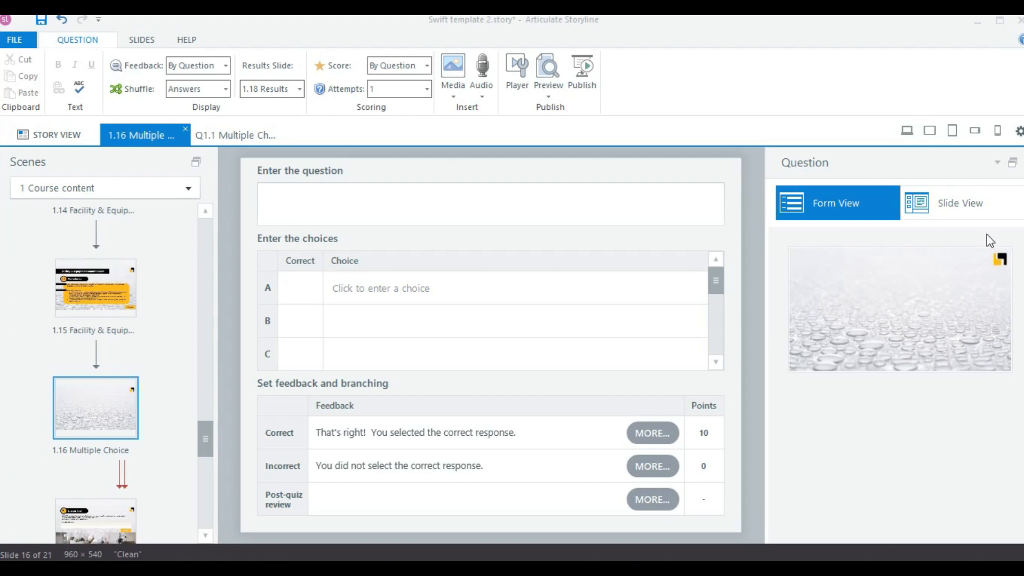
Enter the question "What is required to do to prevent accidents and ensuring a safe working environment for all staff?" and mark "Wear your uniform" correct.
left_click(507, 209)
type("What is required to do to prevent accidents and ensuring a safe working environment for all staff?")
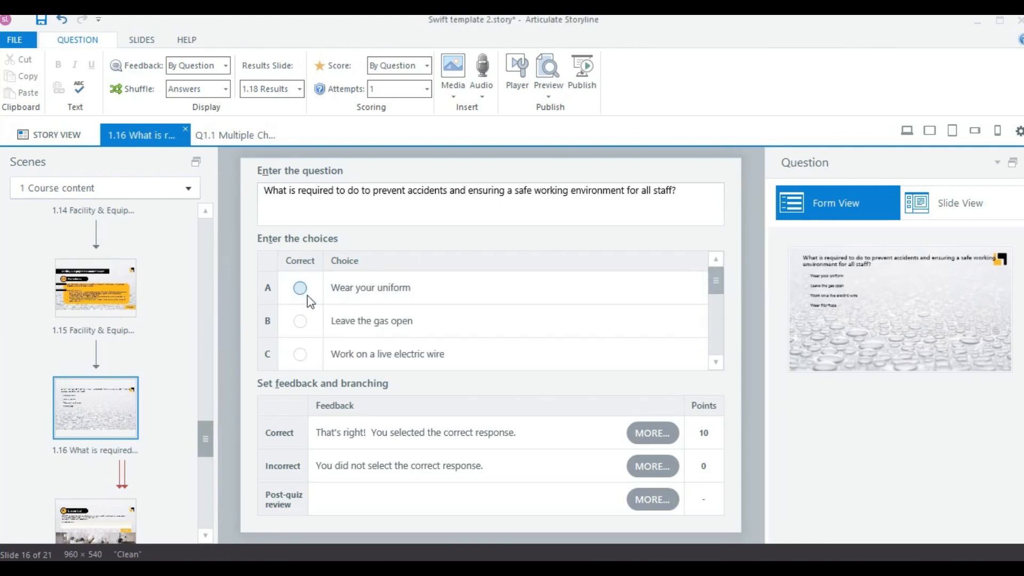
left_click(300, 289)
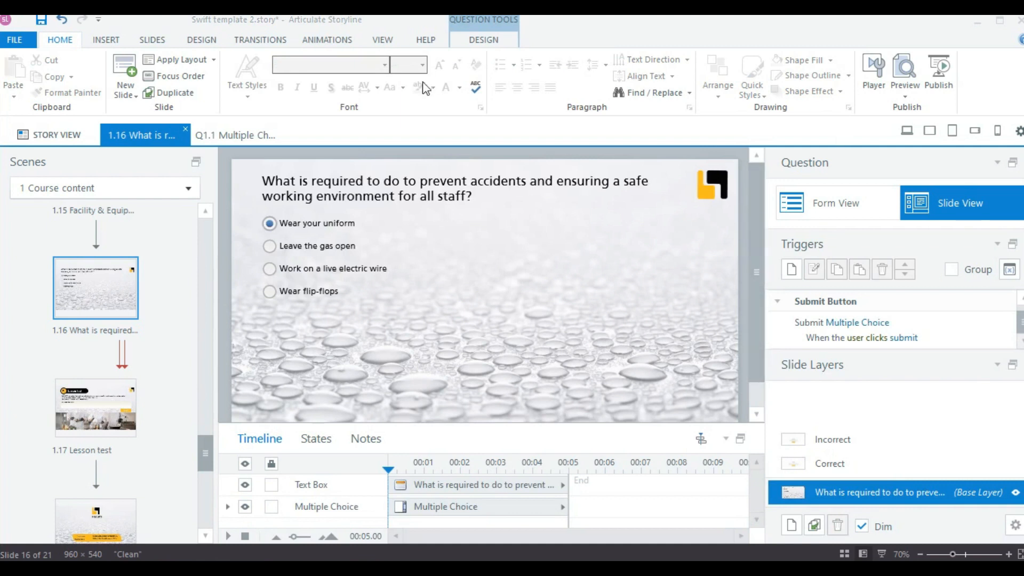
Examine the Correct and Incorrect feedback layers of the new question slide.
left_click(854, 470)
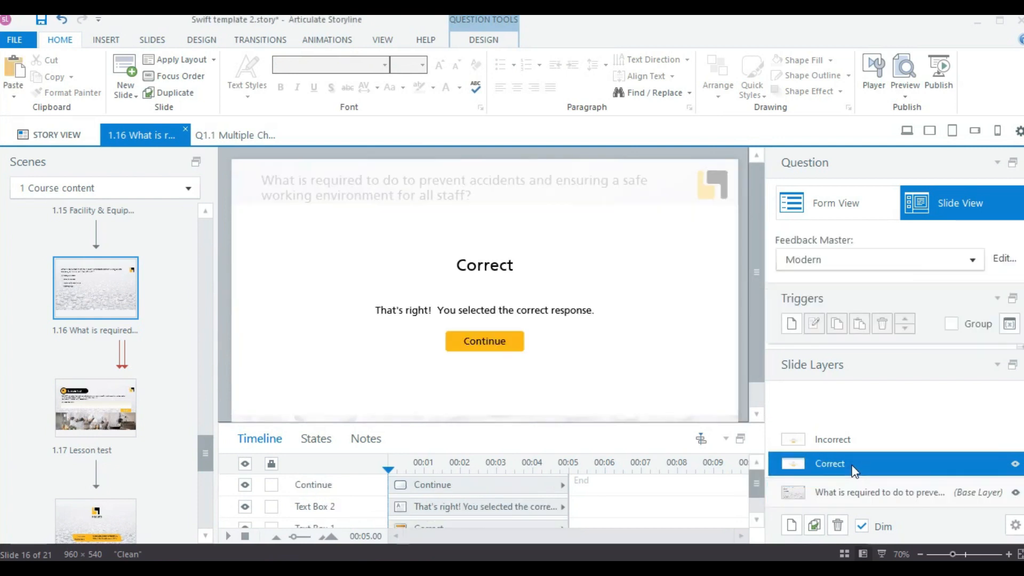
left_click(856, 445)
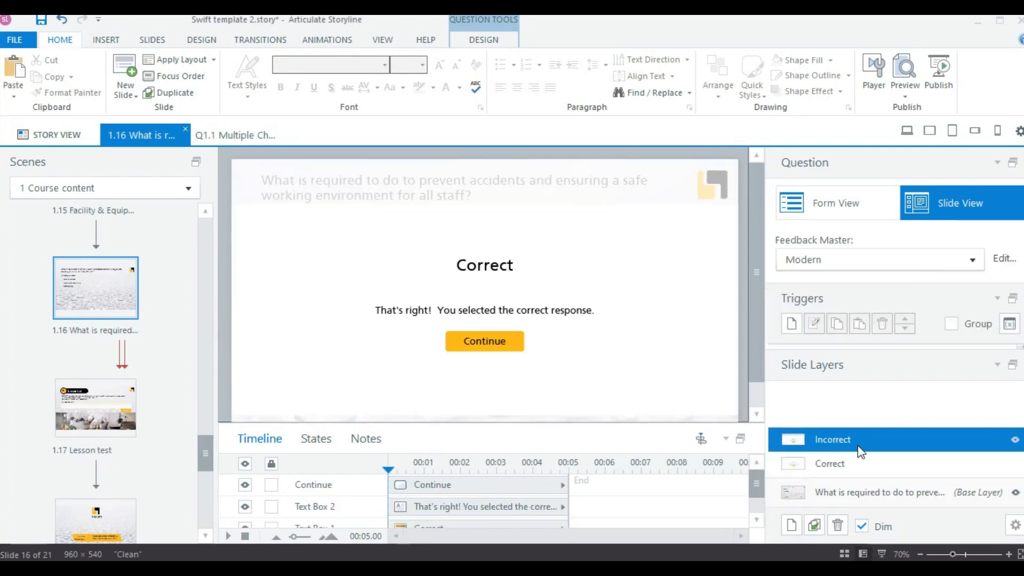
left_click(863, 473)
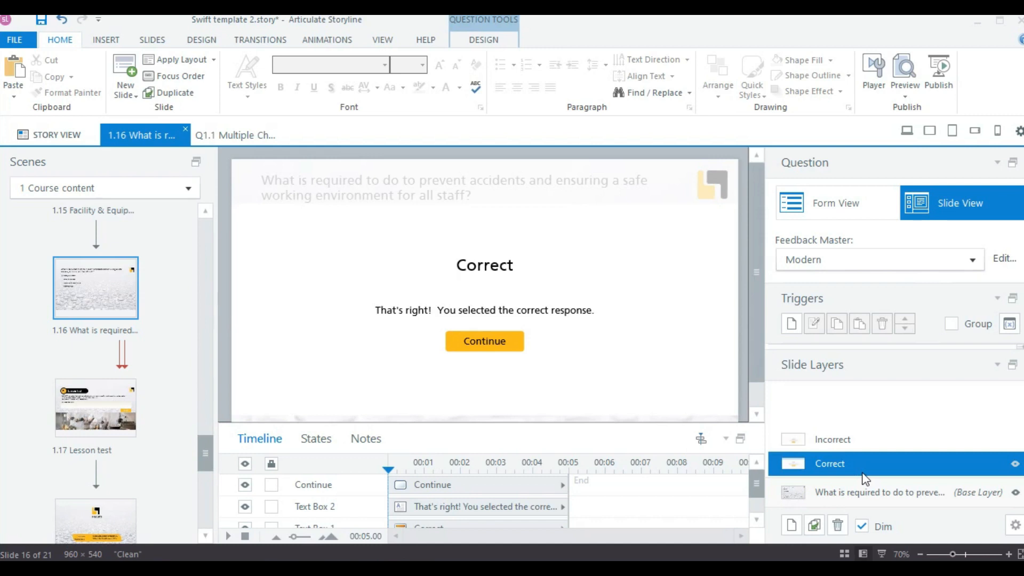
Set the multiple choice question's feedback to By Choice in the form view.
left_click(833, 206)
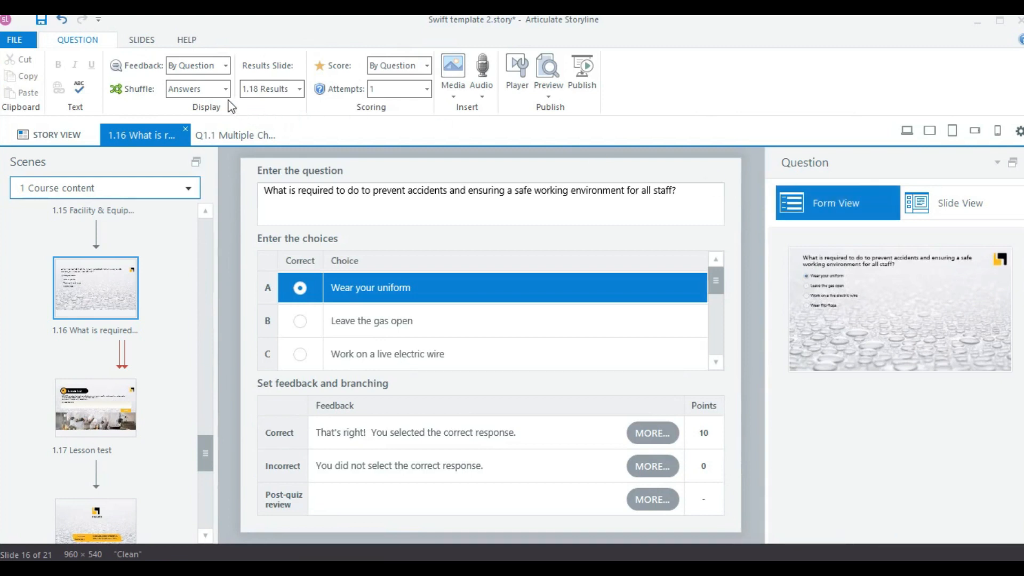
left_click(226, 66)
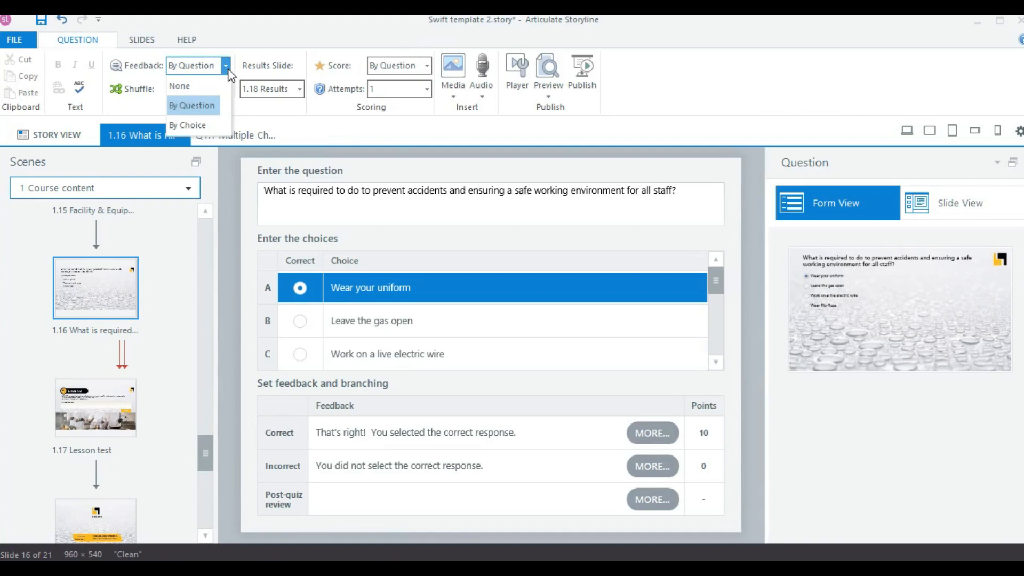
left_click(201, 126)
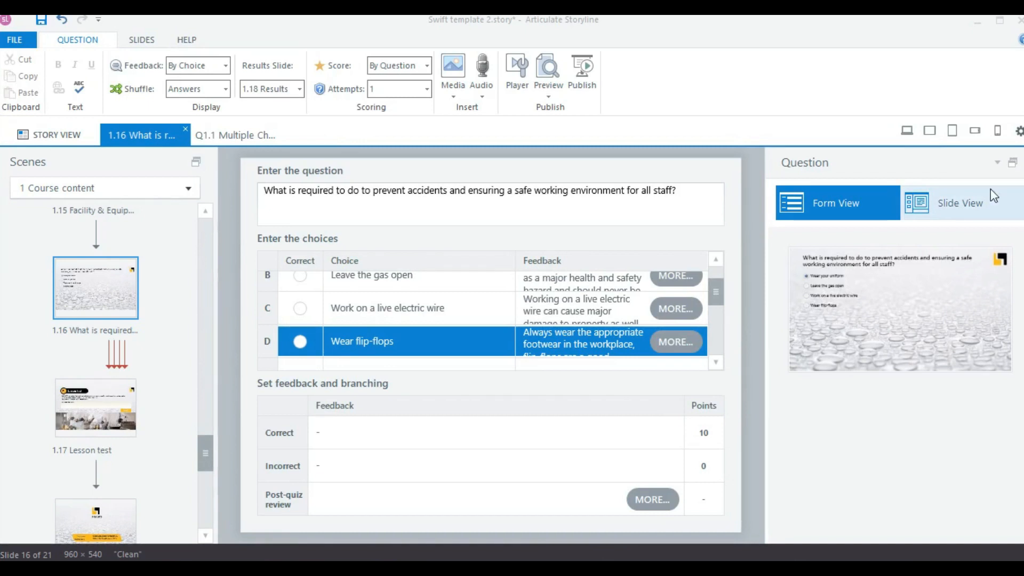
Review the individual feedback layers for all four answer choices in the slide view.
left_click(978, 212)
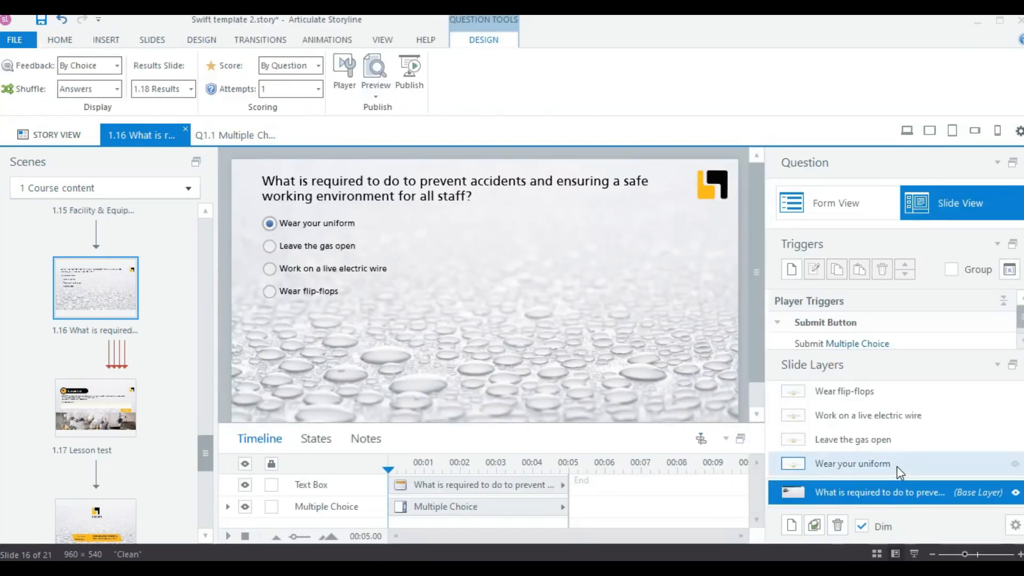
left_click(897, 466)
left_click(894, 446)
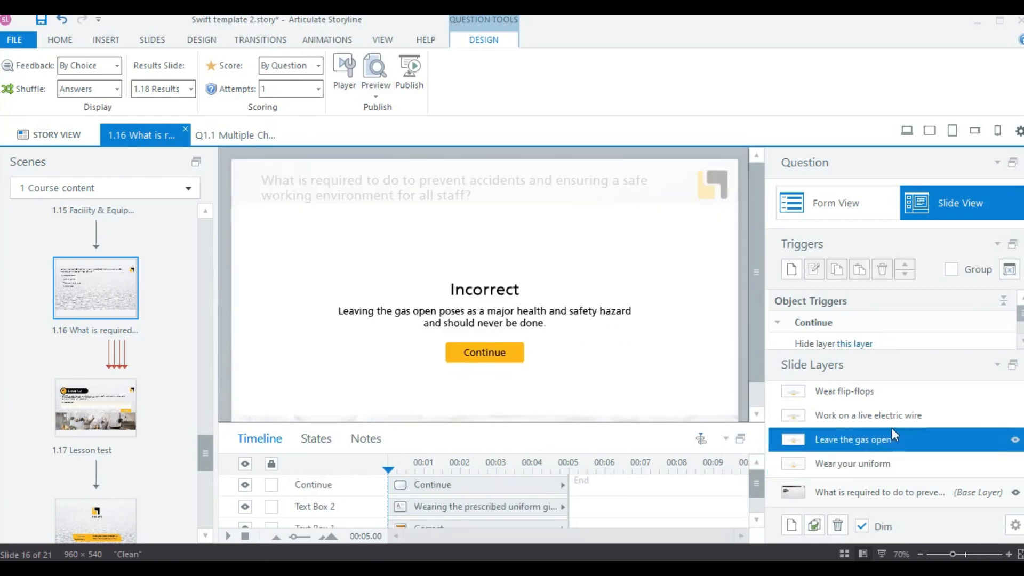
left_click(888, 422)
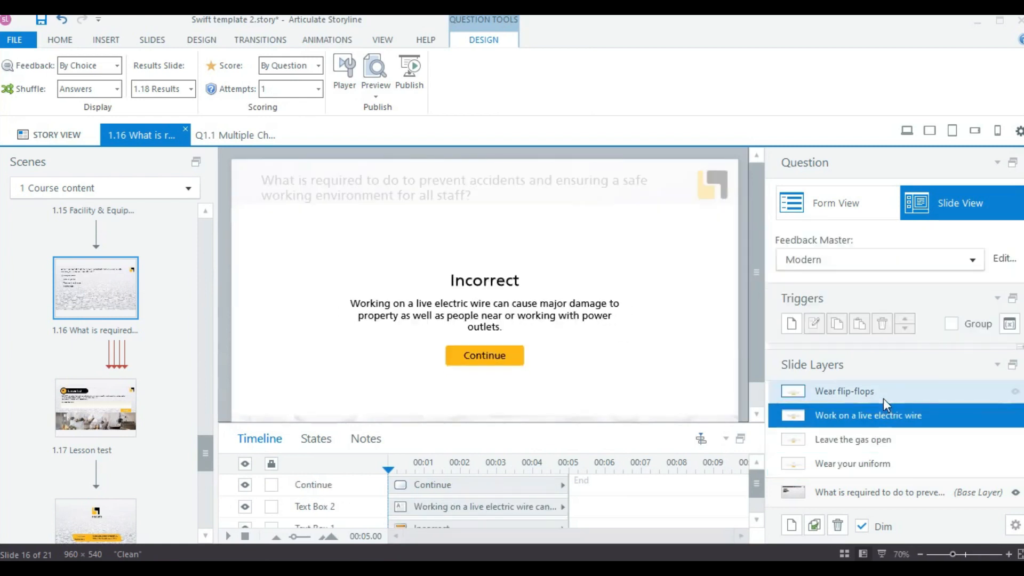
left_click(883, 398)
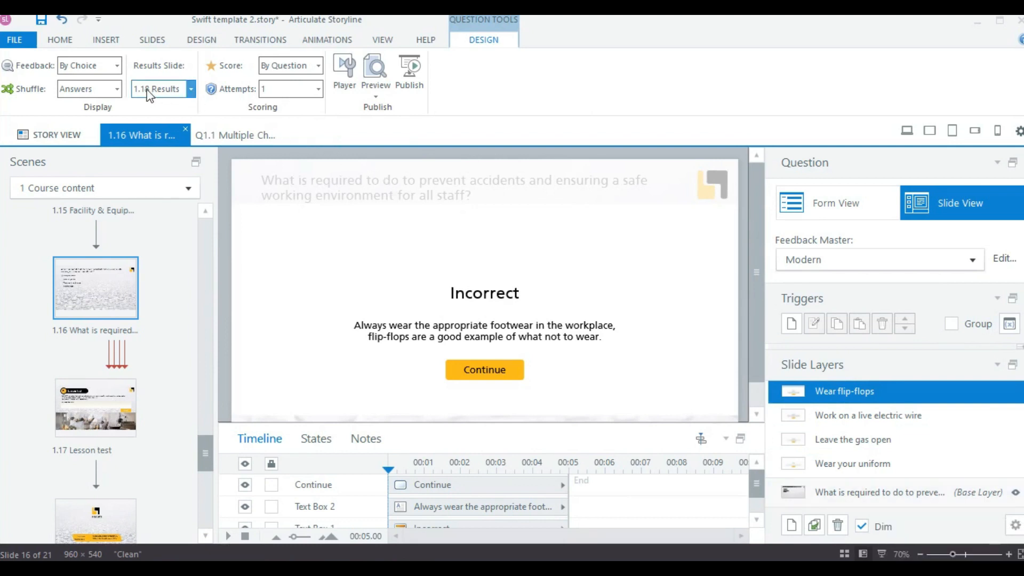
Set the question's answer shuffling to None and select 1.18 Results as its results slide.
left_click(115, 90)
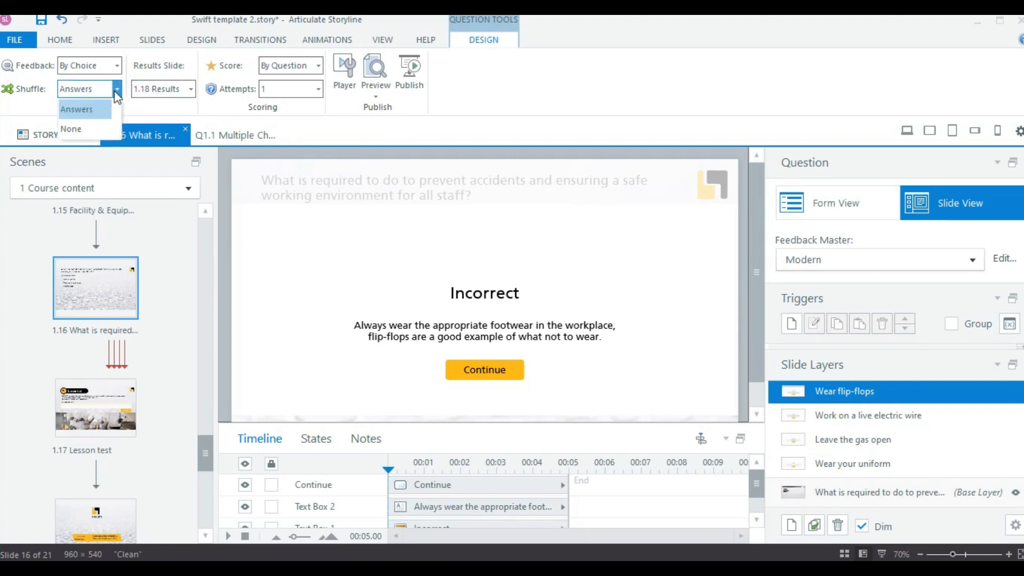
left_click(87, 127)
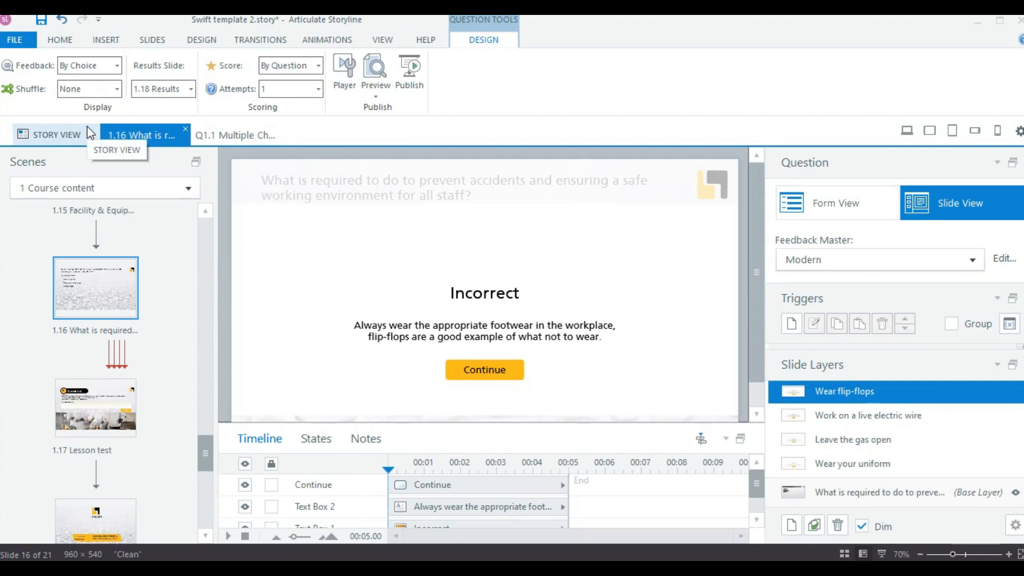
left_click(191, 89)
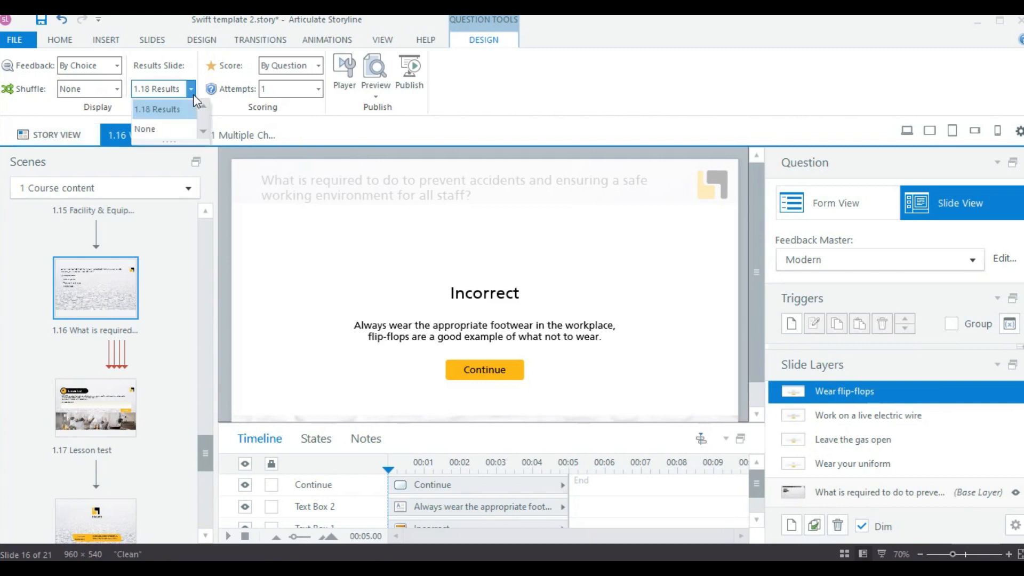
left_click(171, 110)
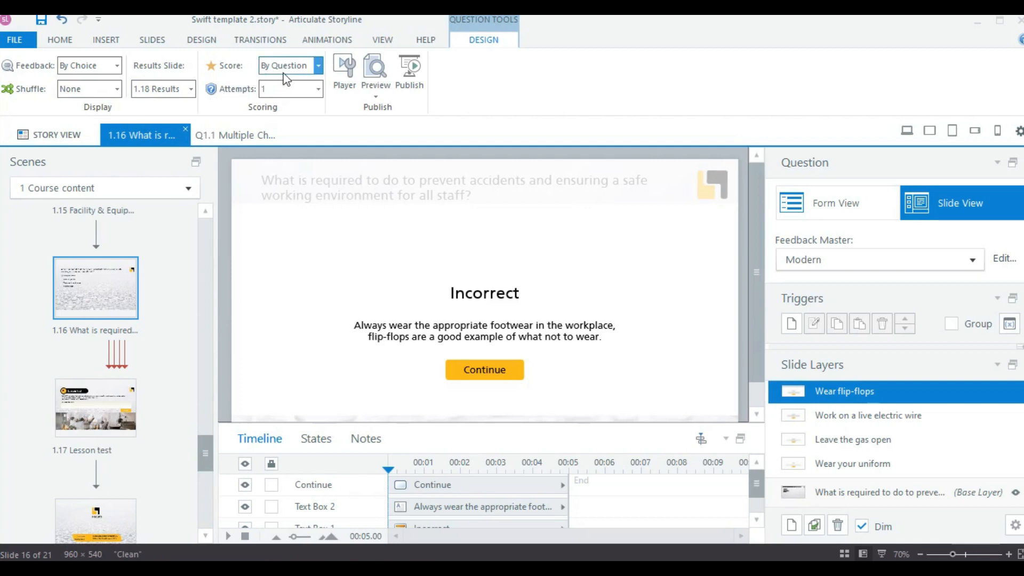
Switch the question's scoring to By Choice in the form view.
left_click(829, 196)
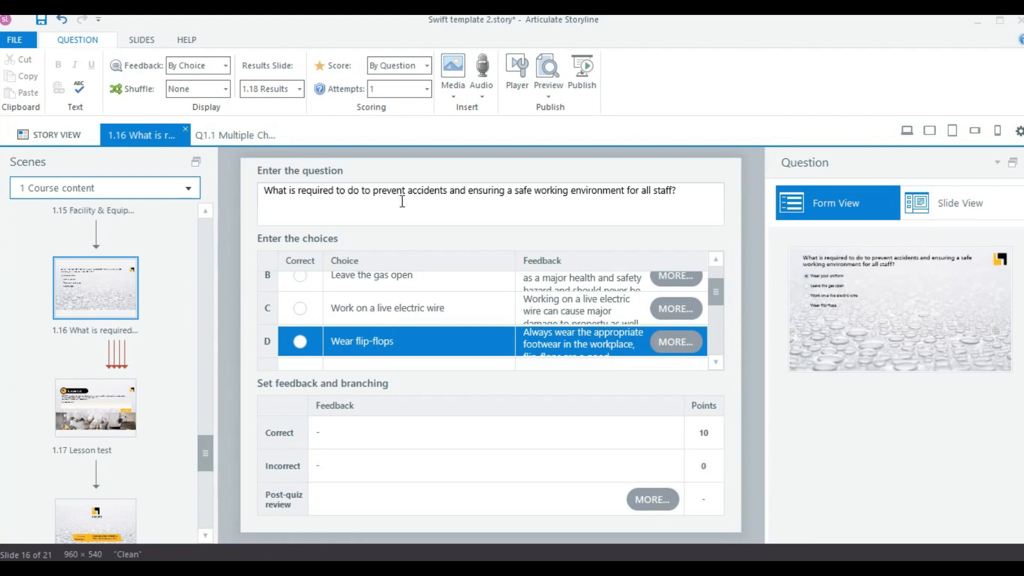
left_click(427, 65)
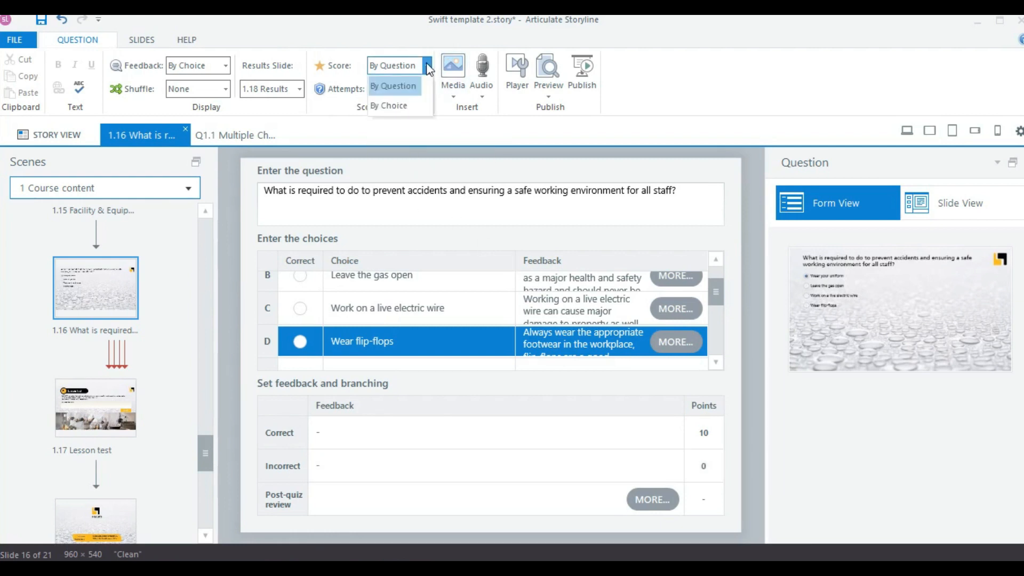
left_click(407, 106)
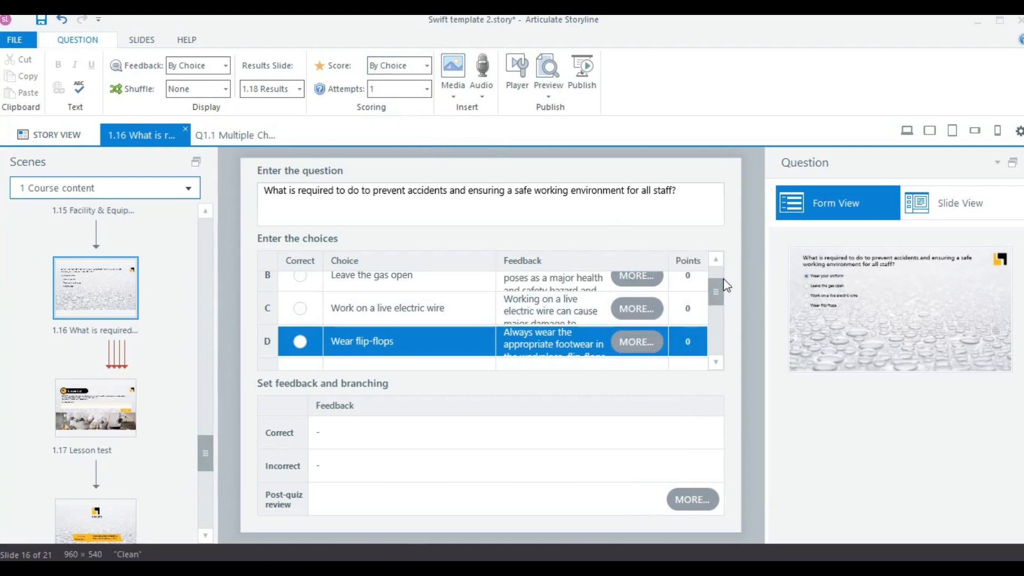
Assign 1 point to each of the incorrect choices B, C and D.
scroll(720, 287, "up", 1)
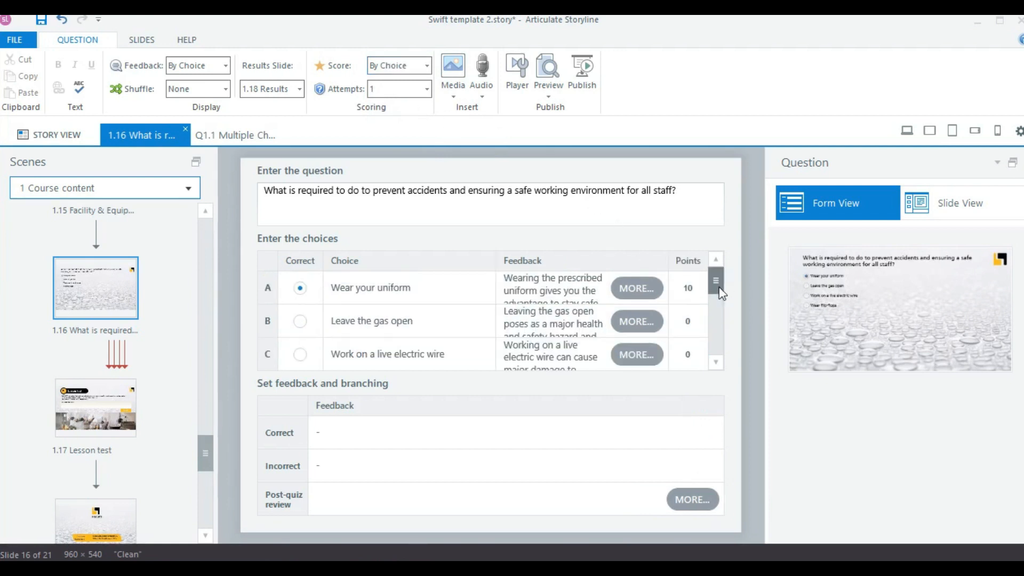
left_click(692, 322)
type("11")
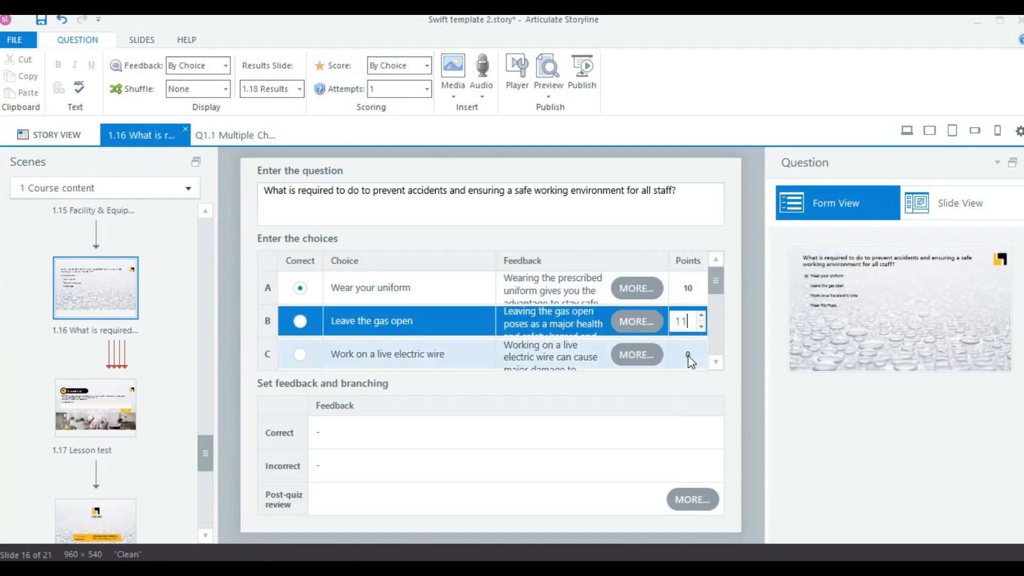
left_click(692, 356)
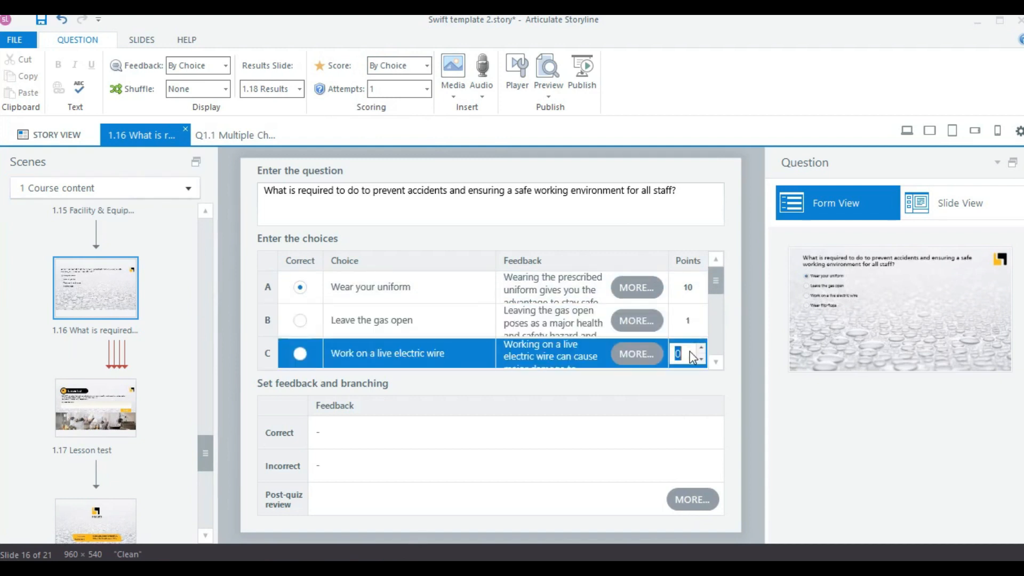
type("1")
left_click_drag(718, 291, 719, 298)
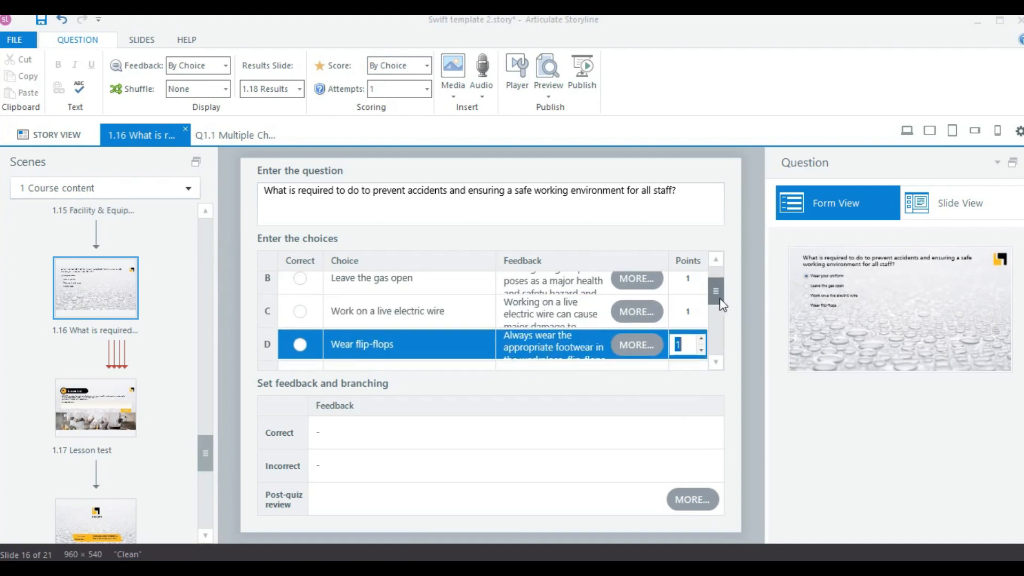
Set the question's attempts to 2 and insert the picture office photo 1.jpg from file as its media.
left_click(427, 91)
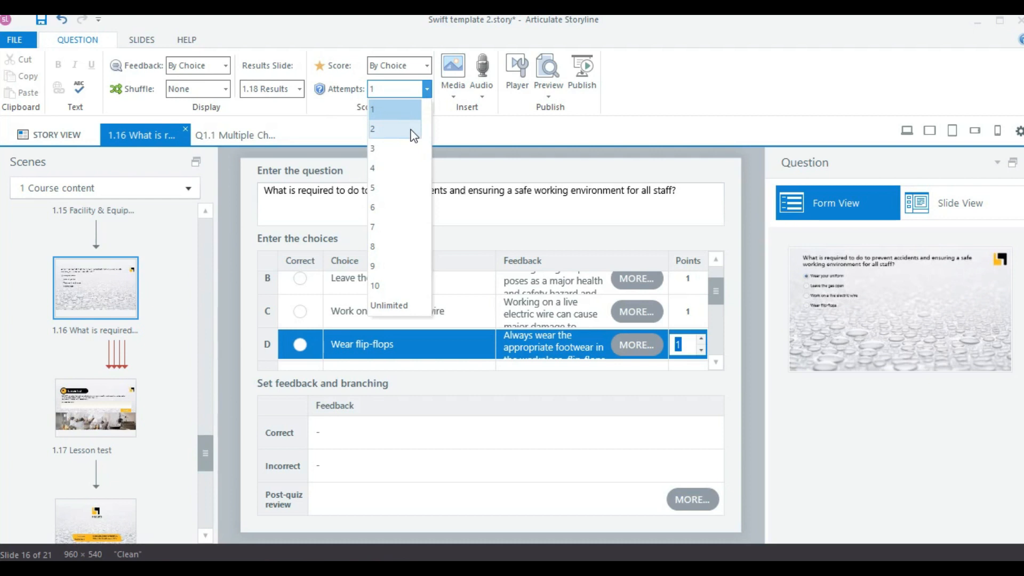
key("Escape")
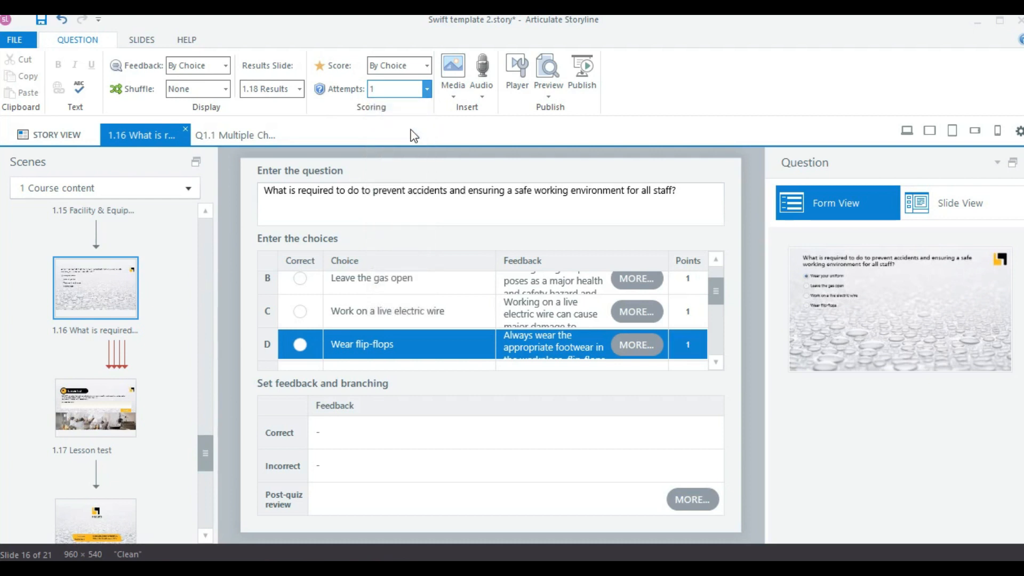
left_click(456, 83)
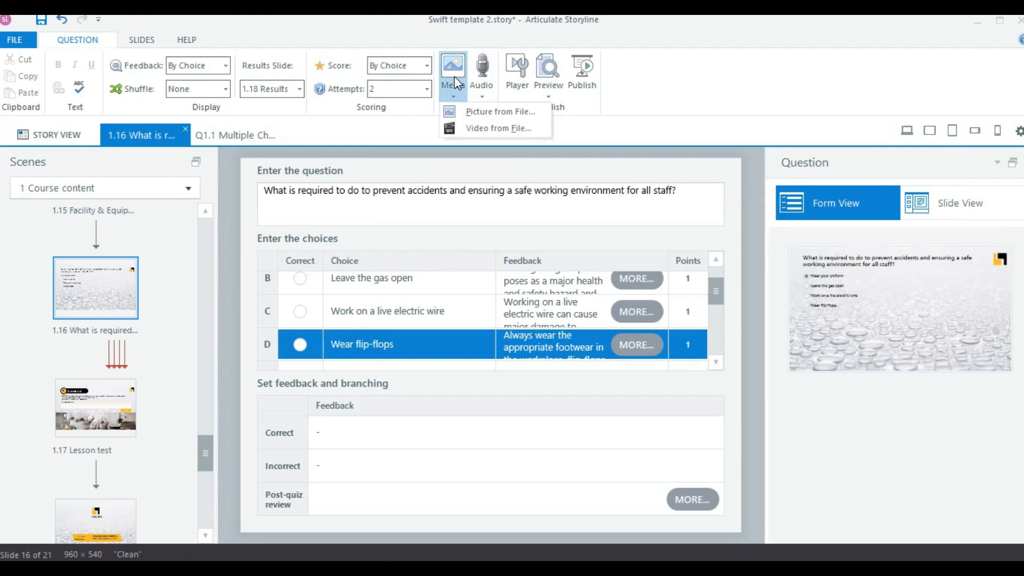
left_click(482, 112)
left_click(195, 163)
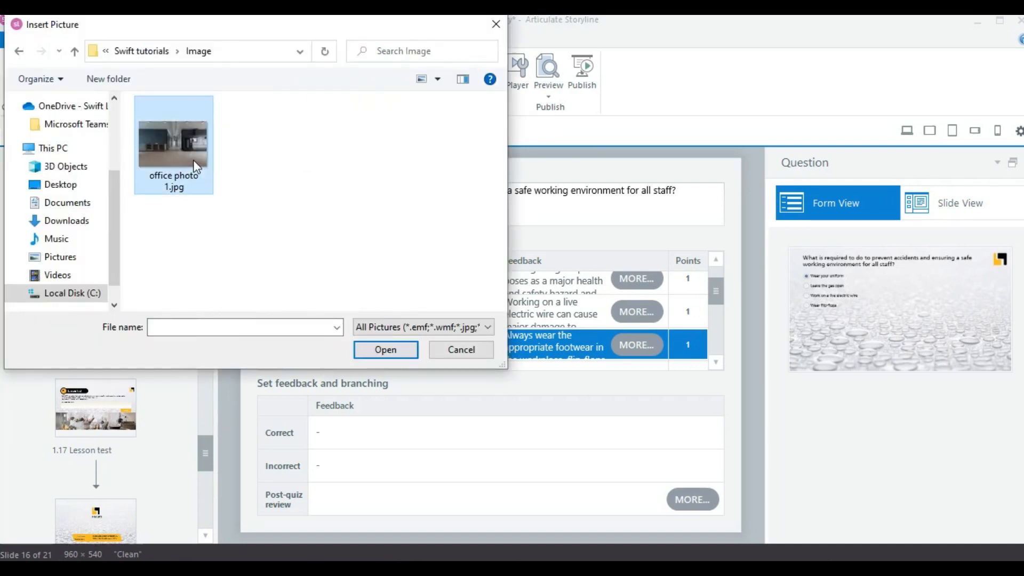
left_click(382, 350)
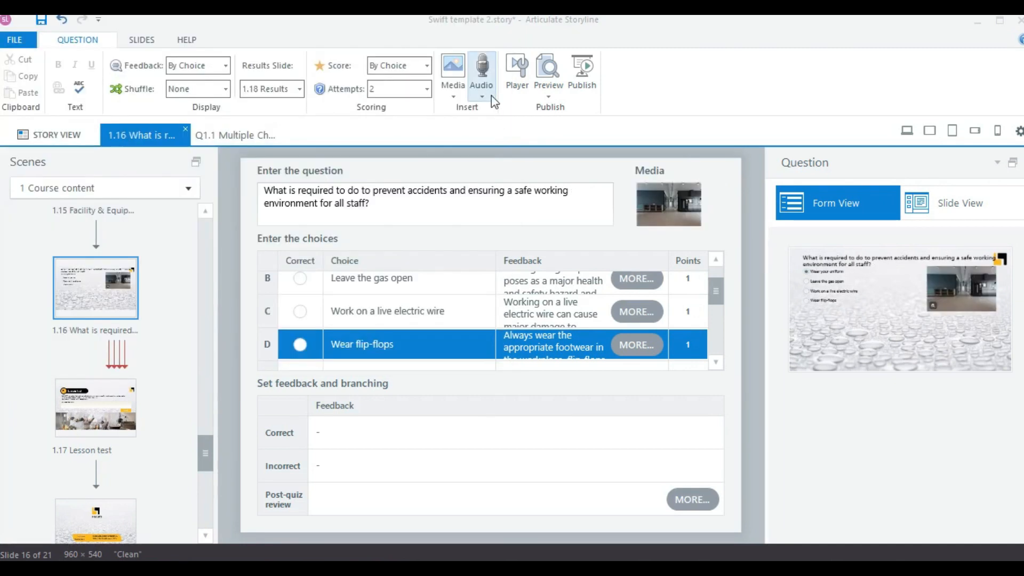
Look at the audio insert options, and view the question in slide view with its theme and background design options.
left_click(492, 94)
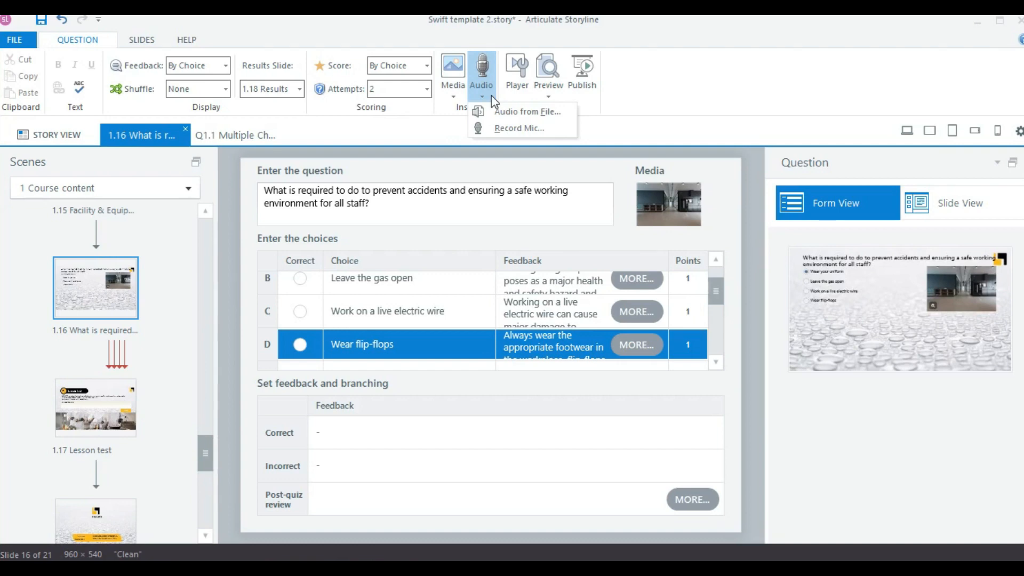
left_click(960, 203)
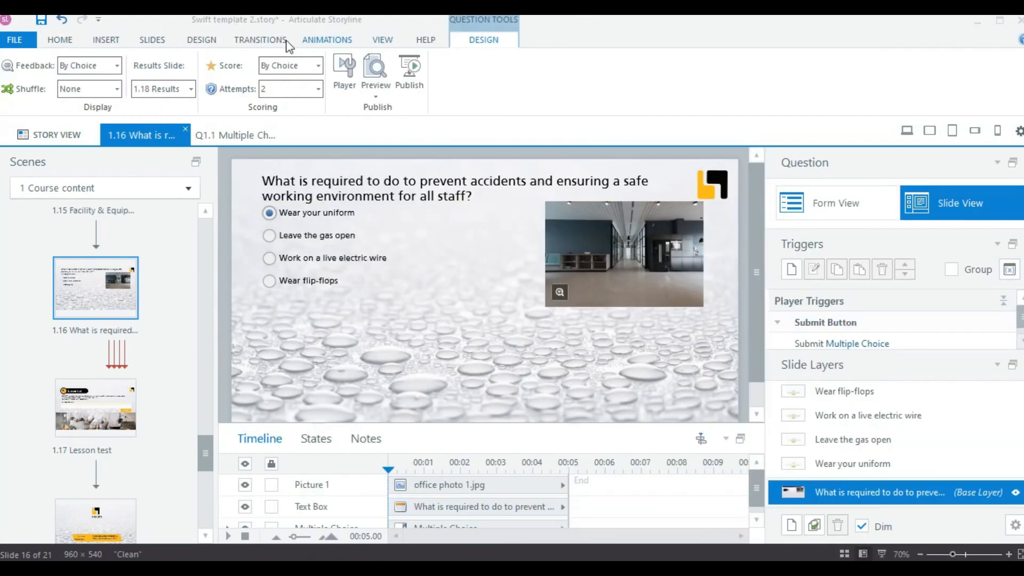
left_click(207, 40)
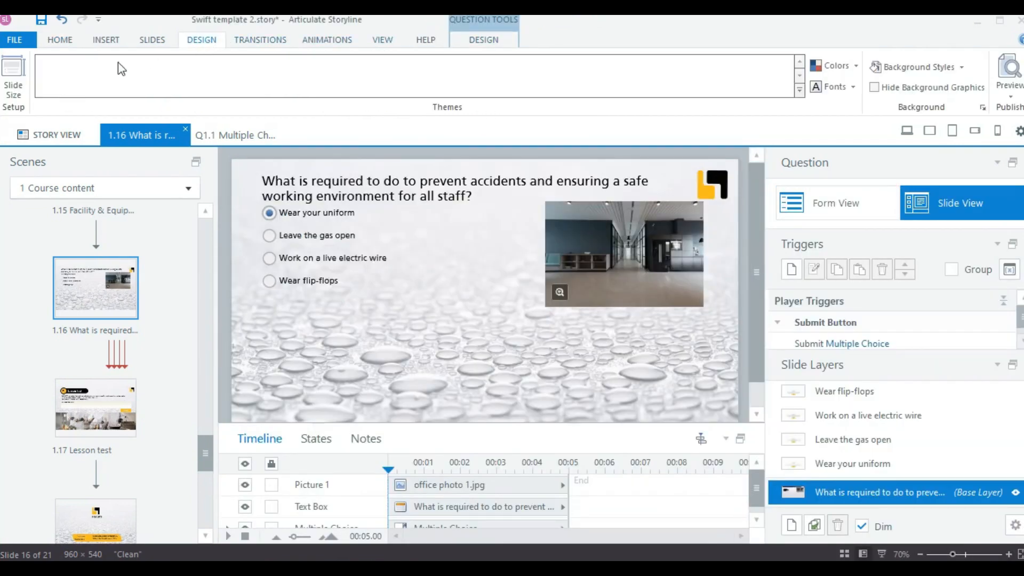